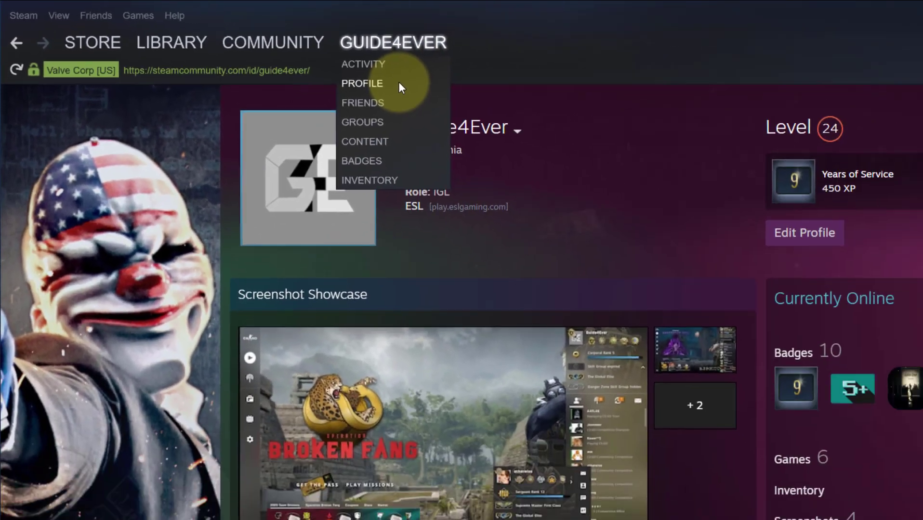
- Open the Guide4Ever Steam community profile page via the account menu's View my profile
click(399, 85)
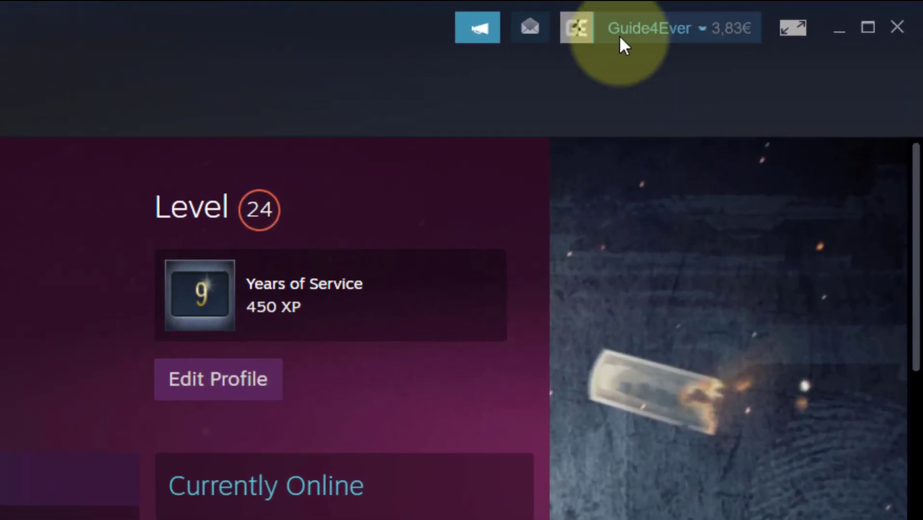
click(785, 13)
click(612, 65)
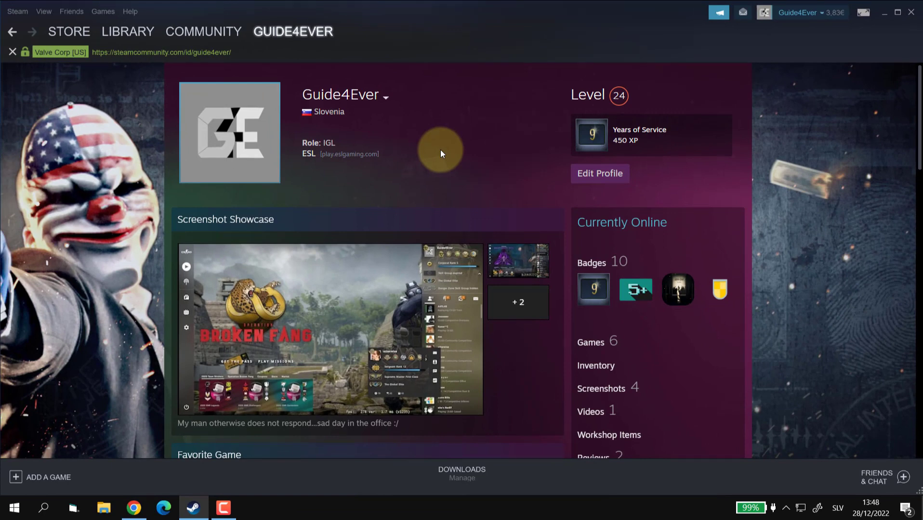
- Copy the Guide4Ever profile page URL from its right-click menu
right_click(441, 149)
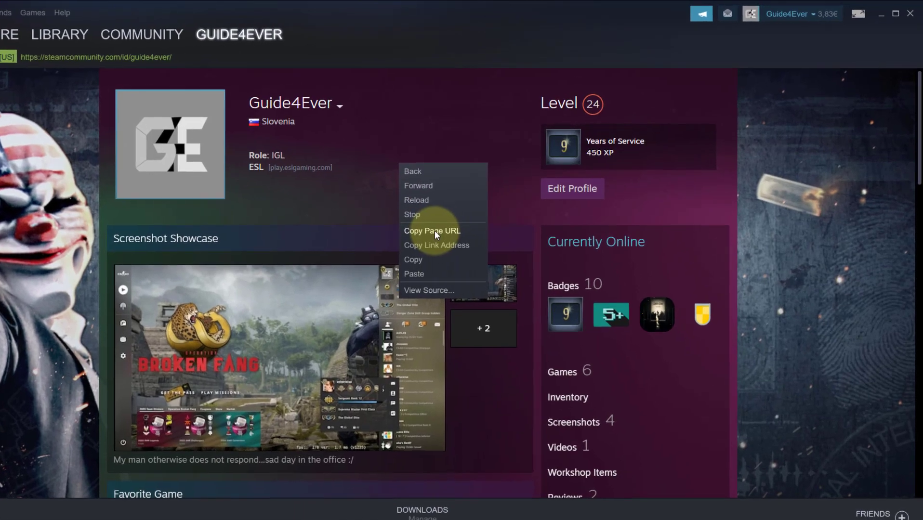
click(462, 208)
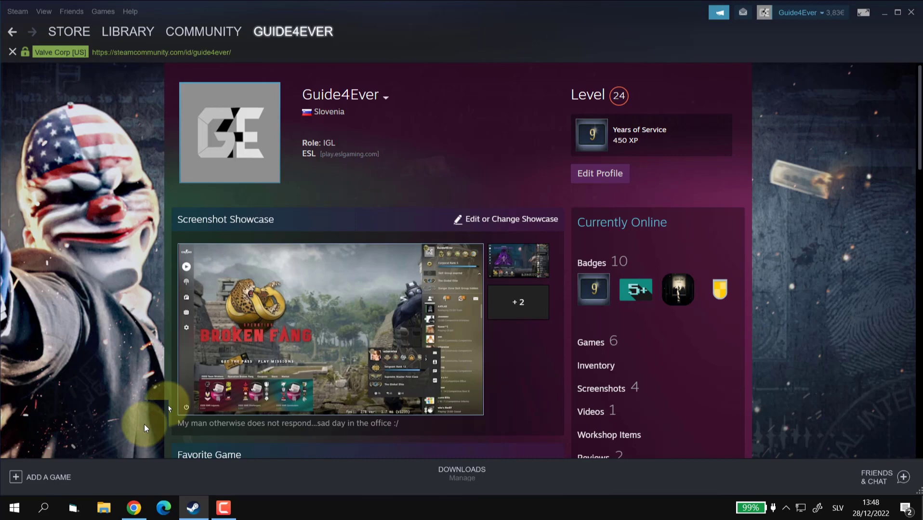
- Load the copied Guide4Ever profile URL in a new Chrome tab as a guest
click(134, 508)
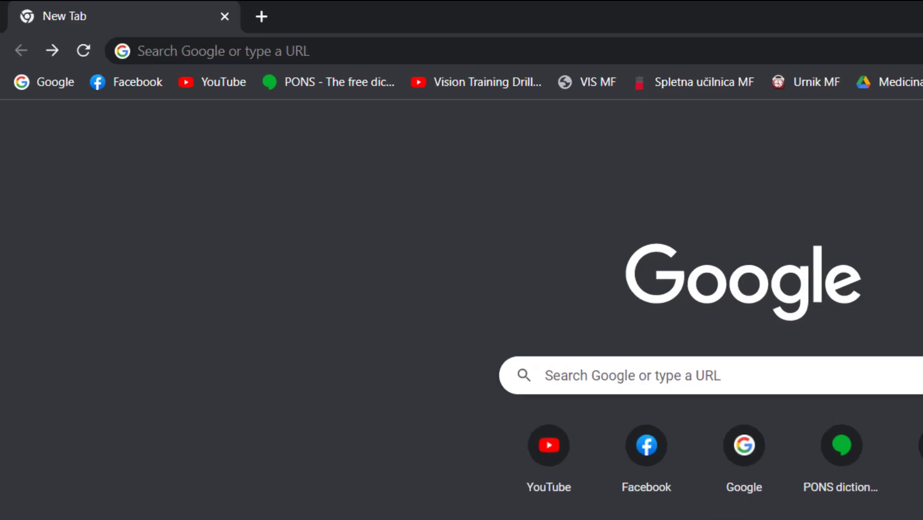
click(540, 53)
key(ctrl+v)
key(Return)
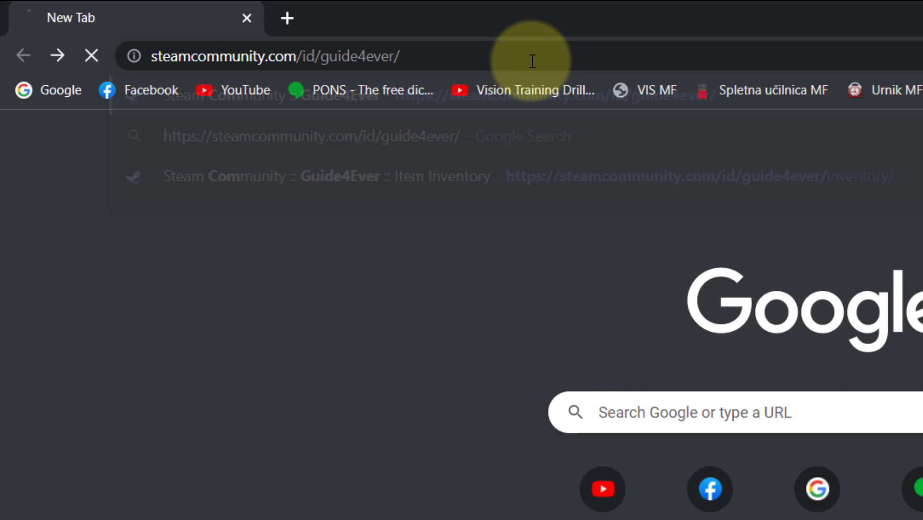
scroll(493, 174, down, 3)
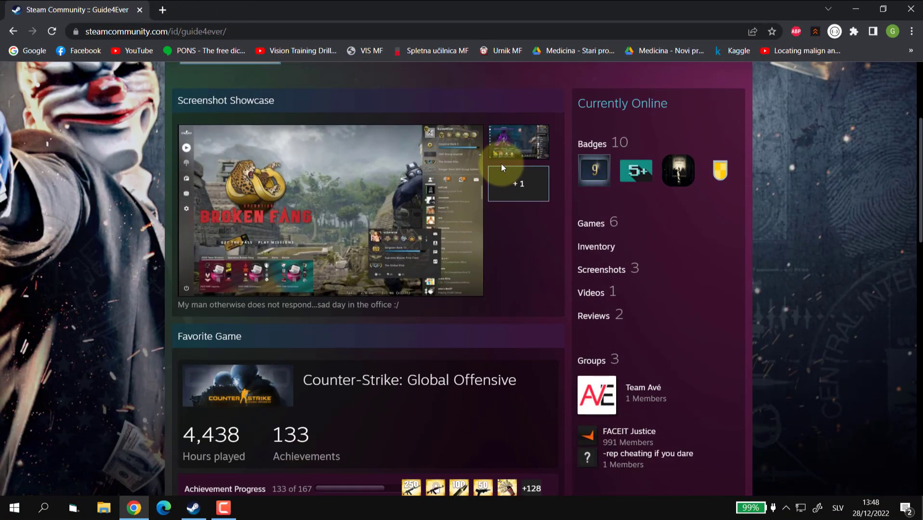
scroll(501, 164, down, 3)
scroll(488, 156, down, 2)
scroll(458, 138, down, 3)
scroll(456, 141, down, 2)
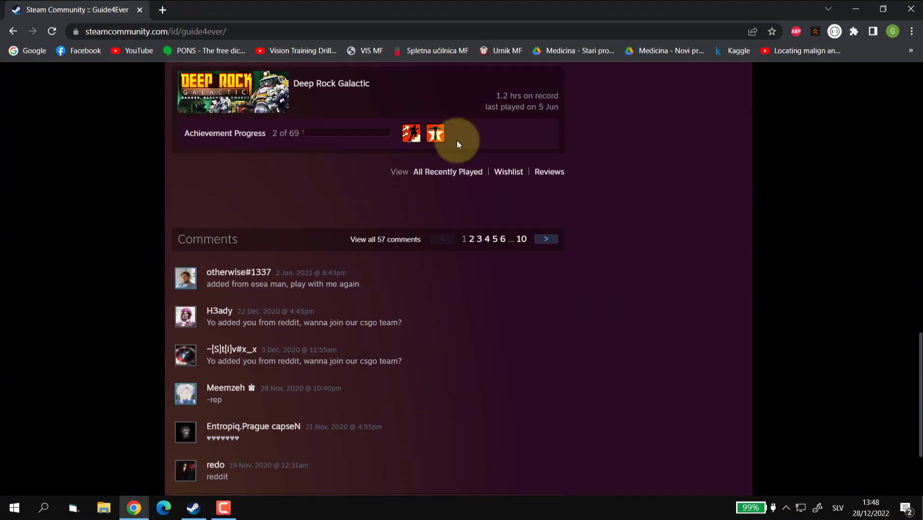
scroll(454, 137, up, 3)
scroll(454, 137, up, 4)
scroll(450, 178, up, 4)
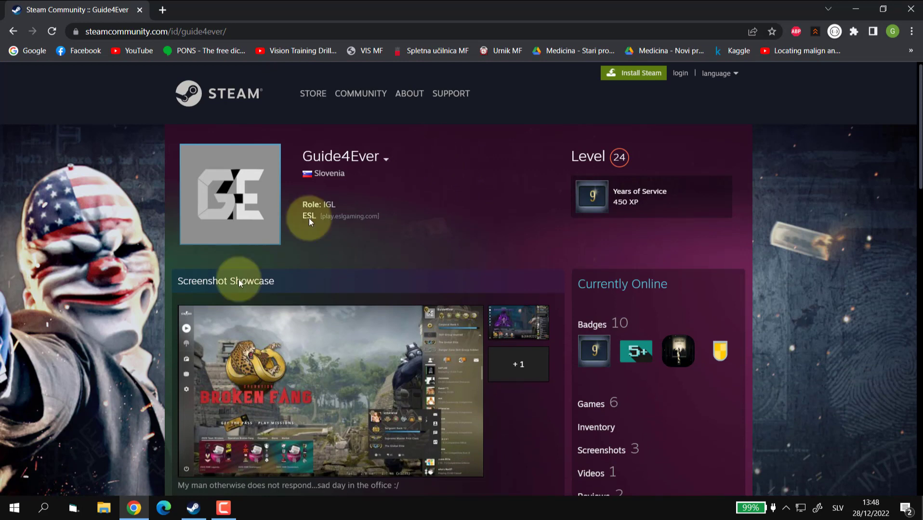
- In Steam's Edit Profile privacy settings, set My profile to Private
click(193, 508)
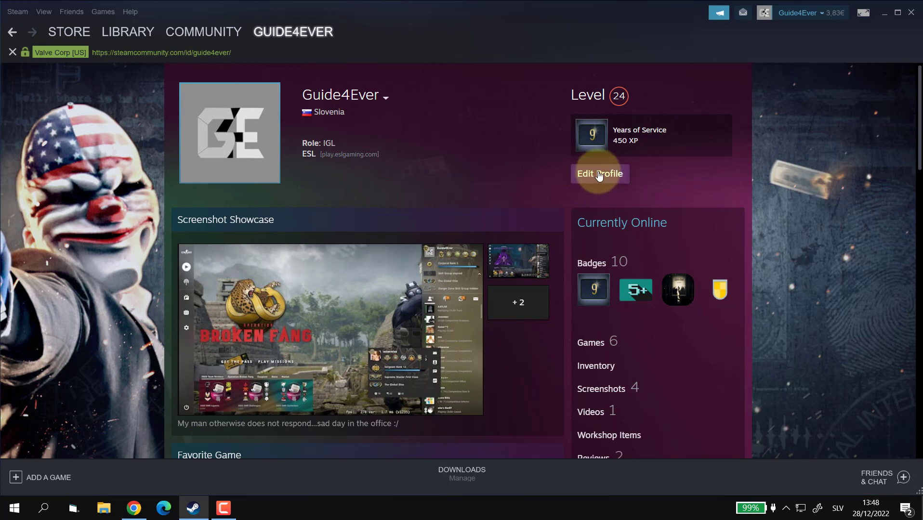
click(598, 174)
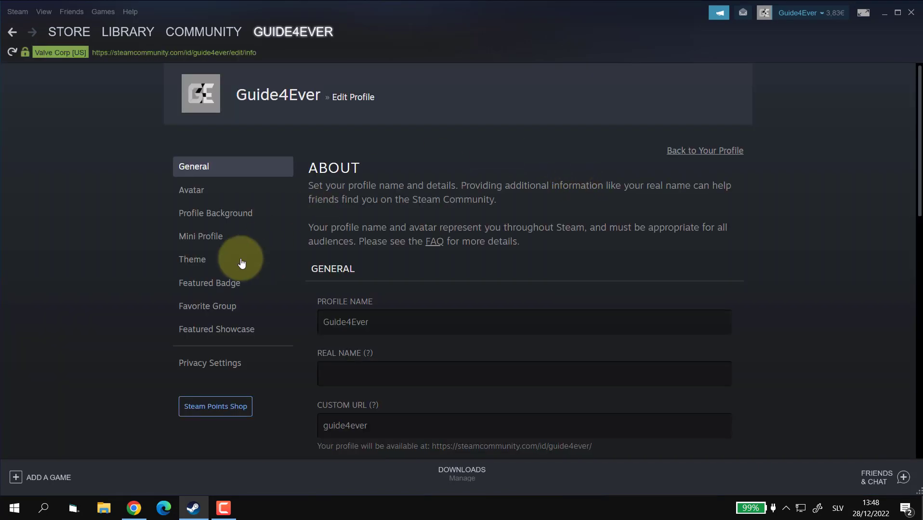
click(216, 362)
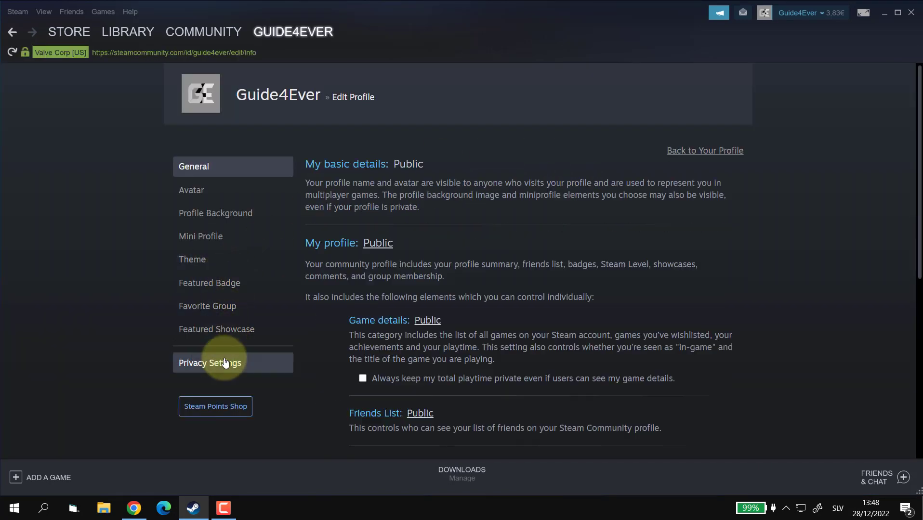
click(388, 249)
click(382, 287)
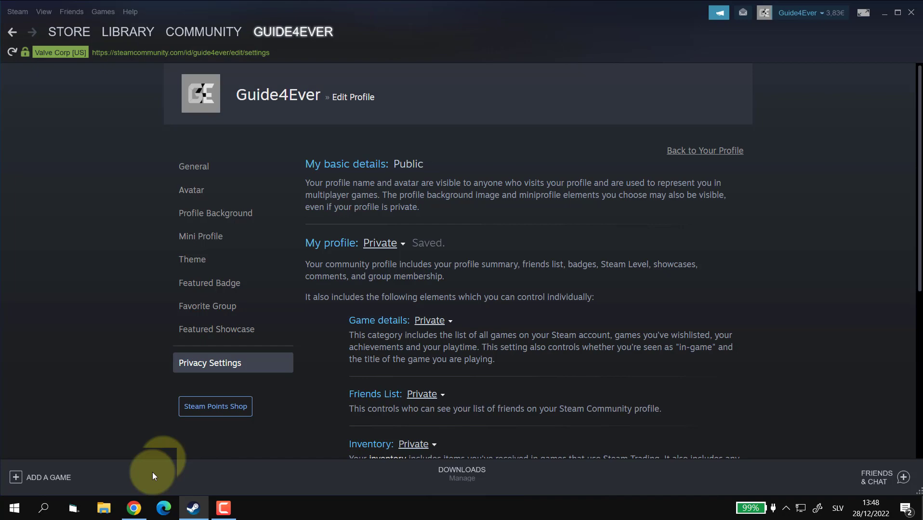
- Reload the guest Chrome view of the Guide4Ever profile to confirm it's private
click(134, 508)
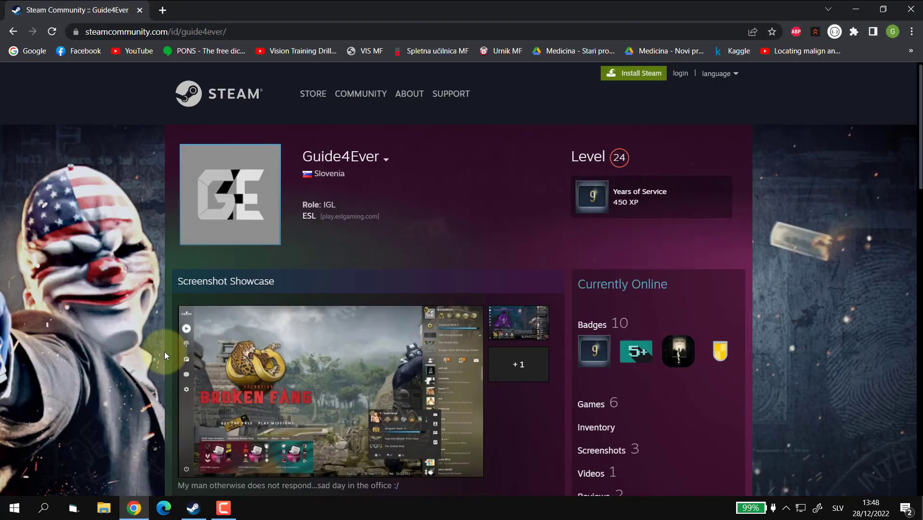
click(52, 31)
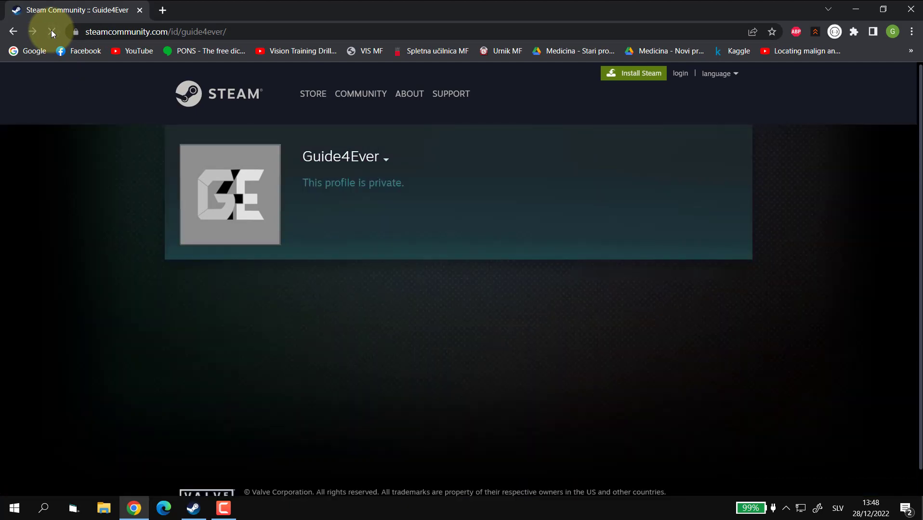